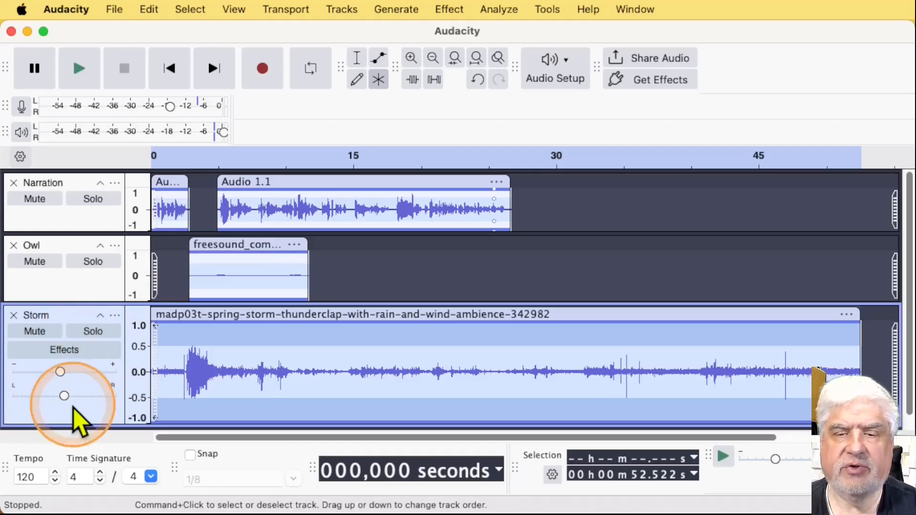
Reduce the Storm track's height and play the full mix of all three tracks from the start
drag(76, 424, 88, 368)
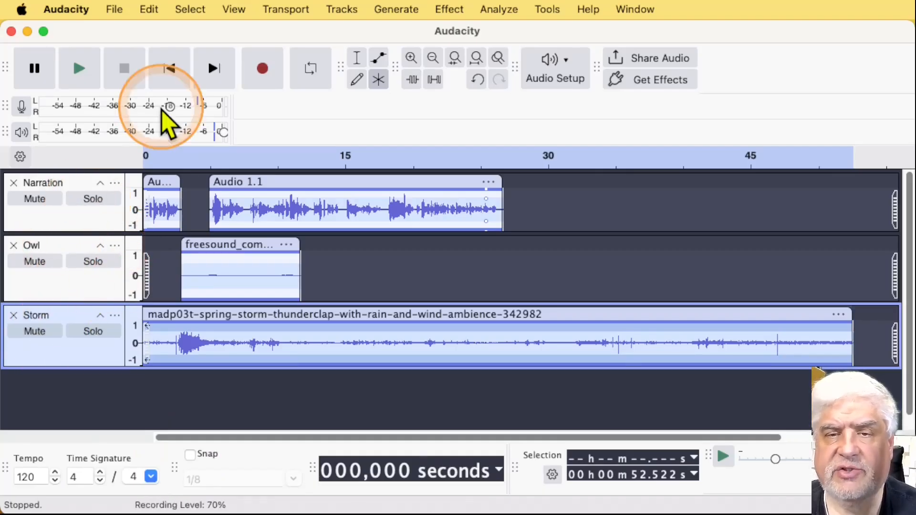
click(200, 188)
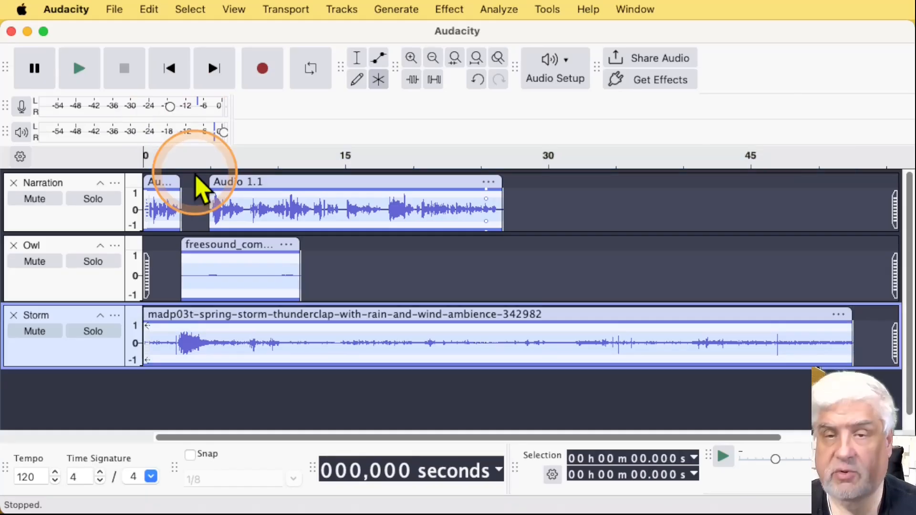
key(space)
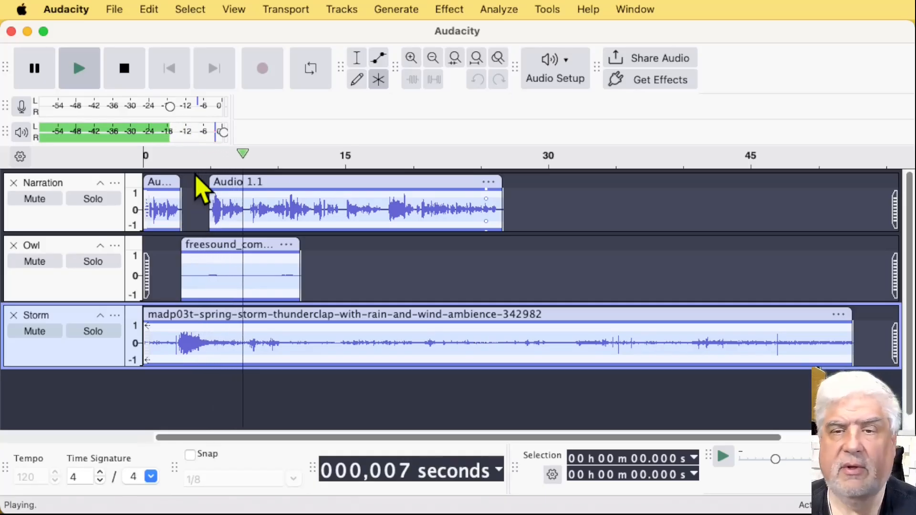
key(space)
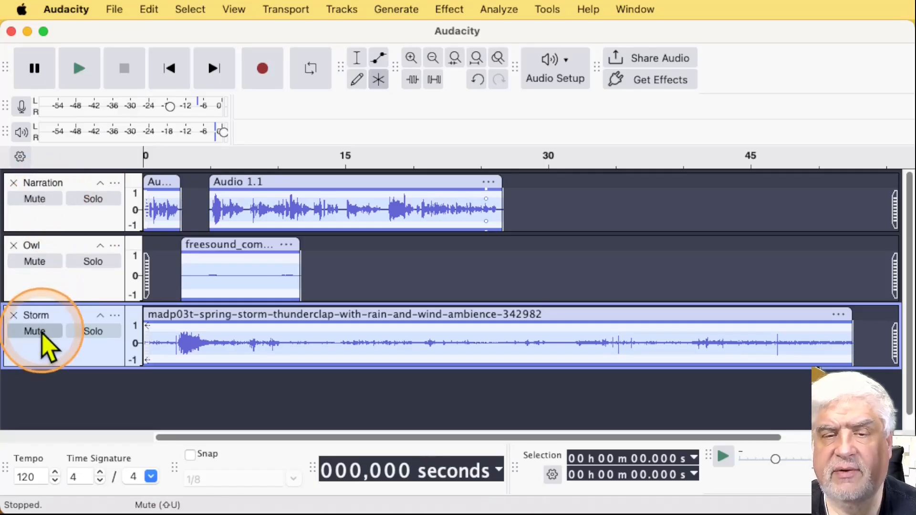
Mute the Narration track and play back the Owl and Storm tracks from the start
click(50, 202)
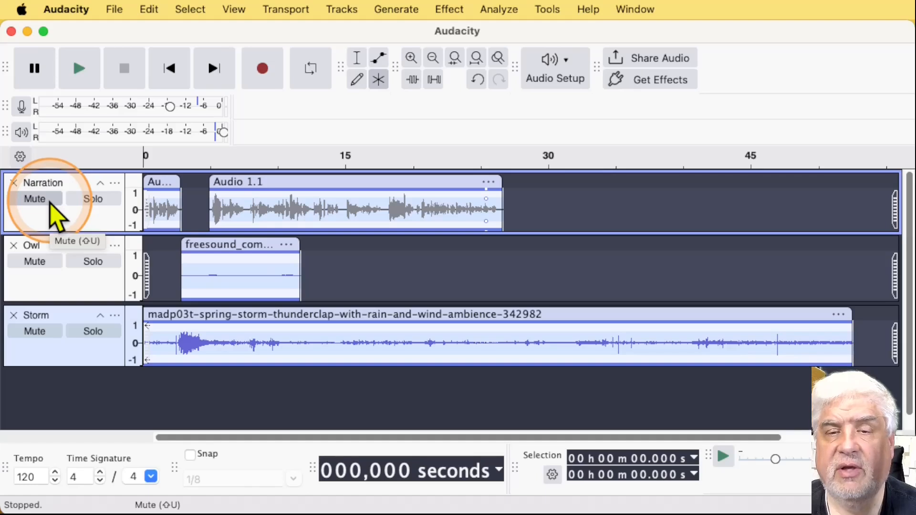
key(space)
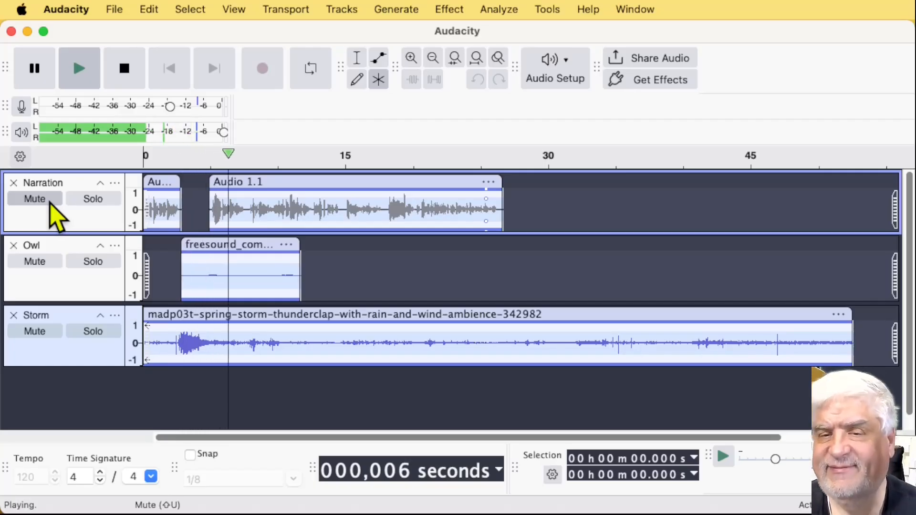
key(space)
click(49, 203)
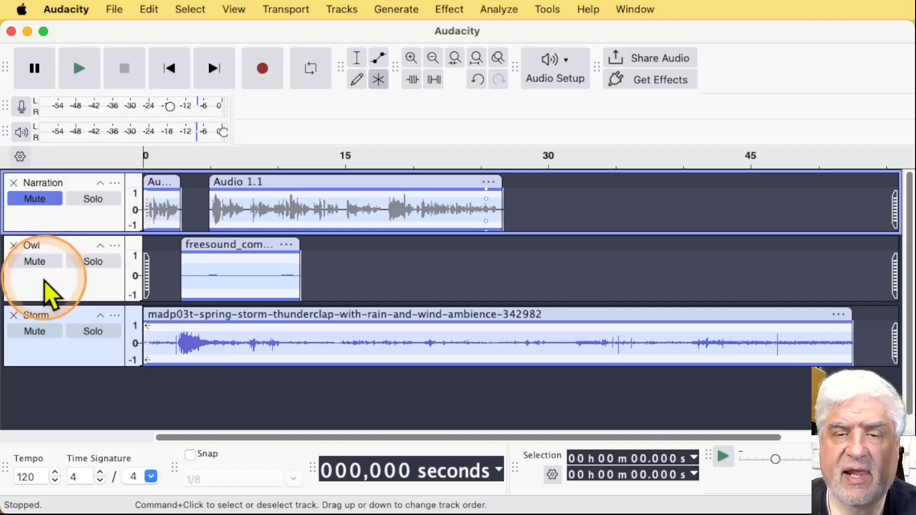
Mute the Storm track as well and play back only the Owl track
click(19, 336)
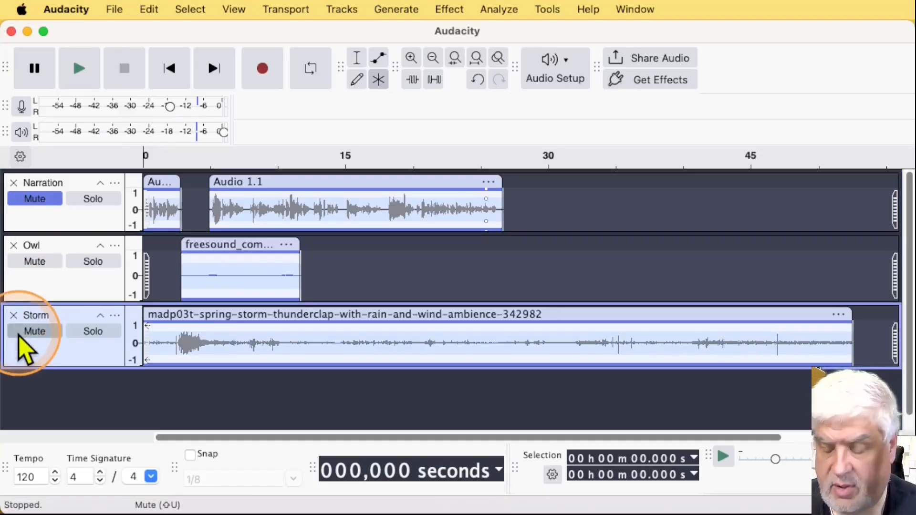
key(space)
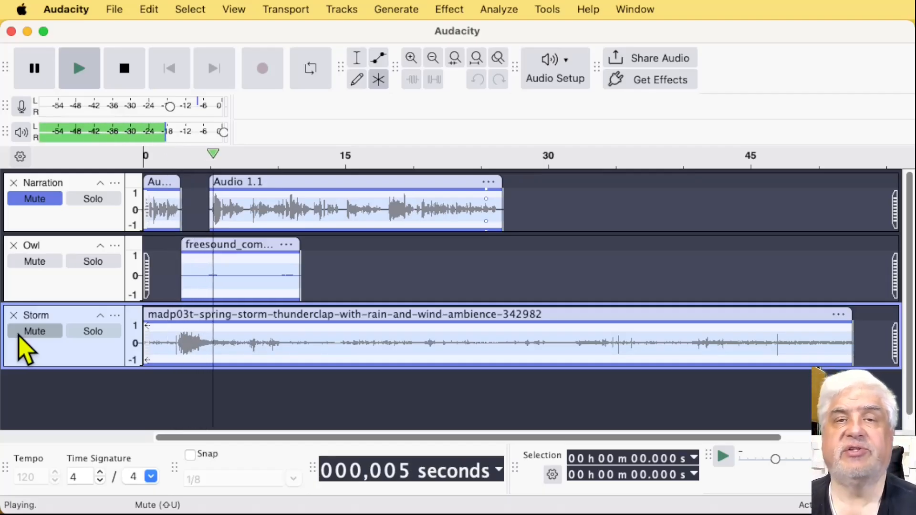
key(space)
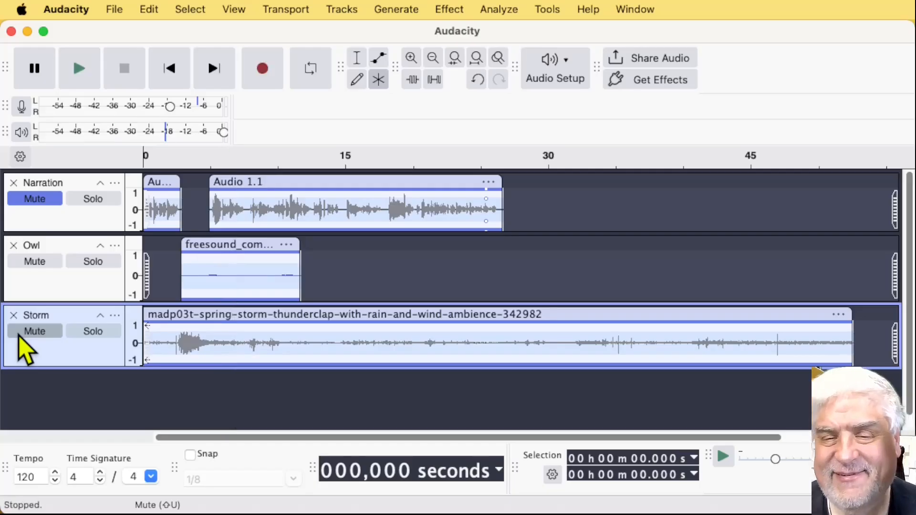
click(22, 333)
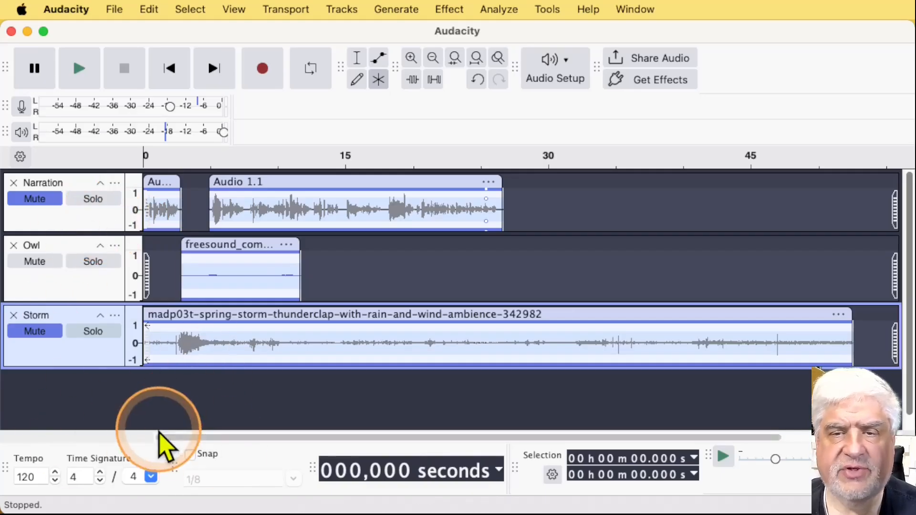
Mute the Owl track, then unmute the Narration, Owl and Storm tracks individually
click(42, 263)
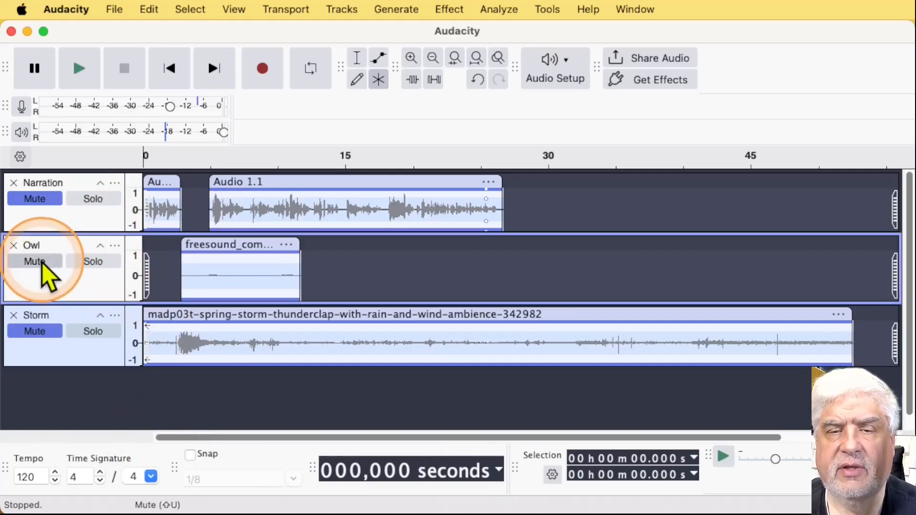
click(54, 200)
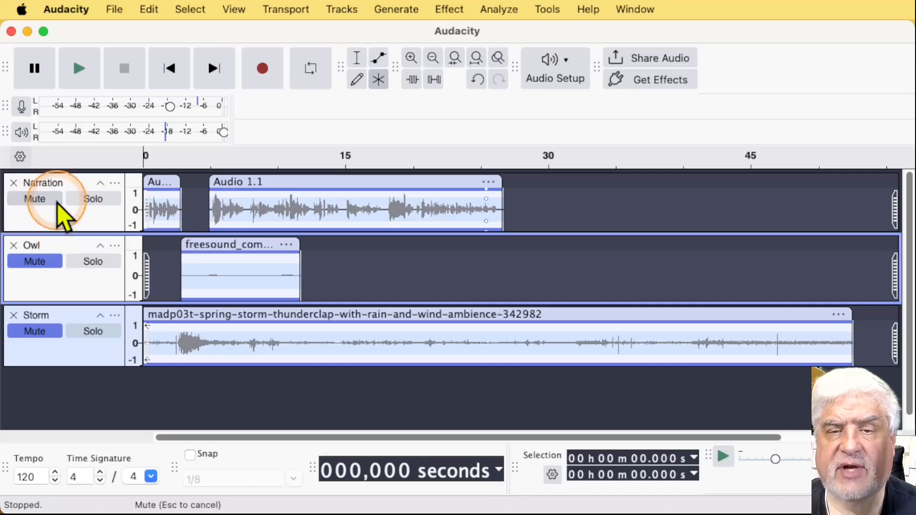
click(44, 263)
click(50, 331)
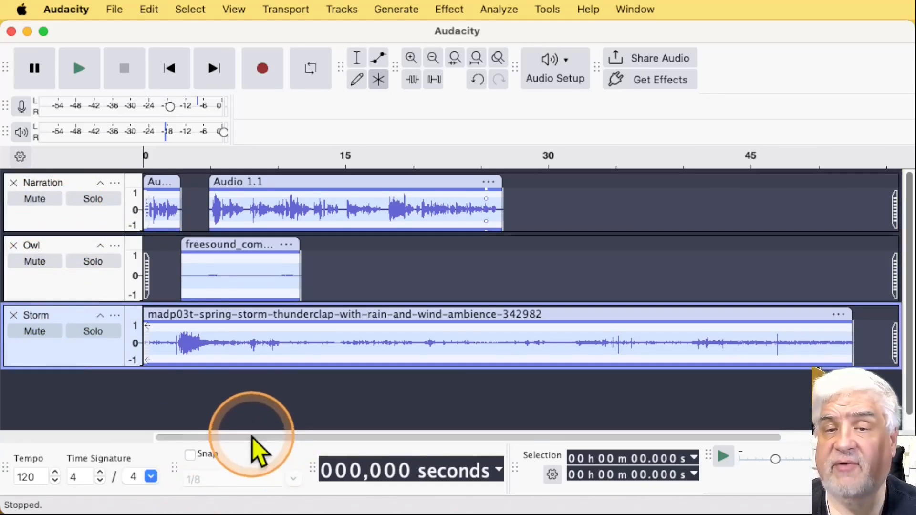
Mute the Narration track, then select that track and unmute it
click(39, 199)
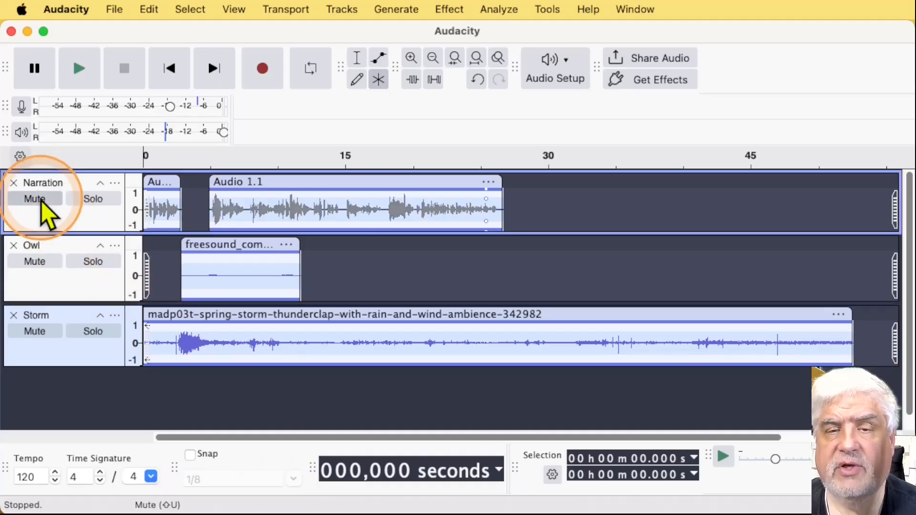
click(356, 11)
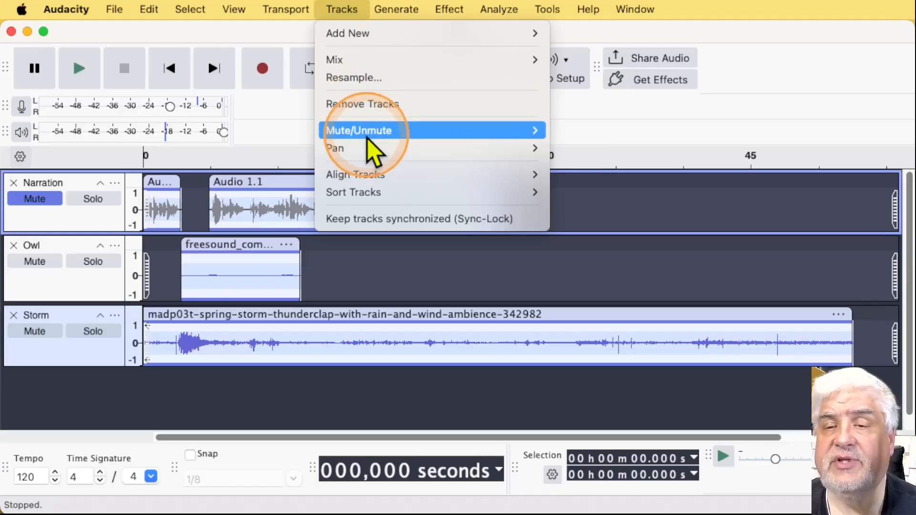
mouse_move(367, 136)
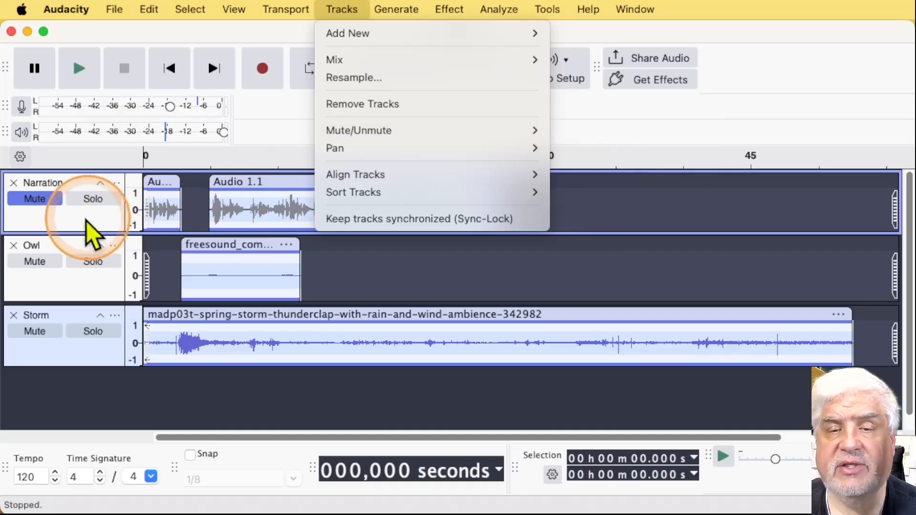
click(42, 214)
click(57, 227)
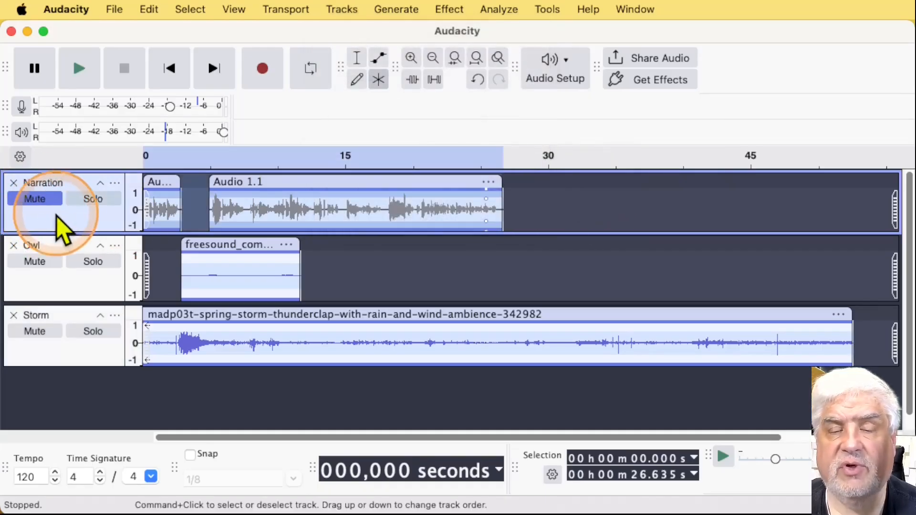
click(56, 197)
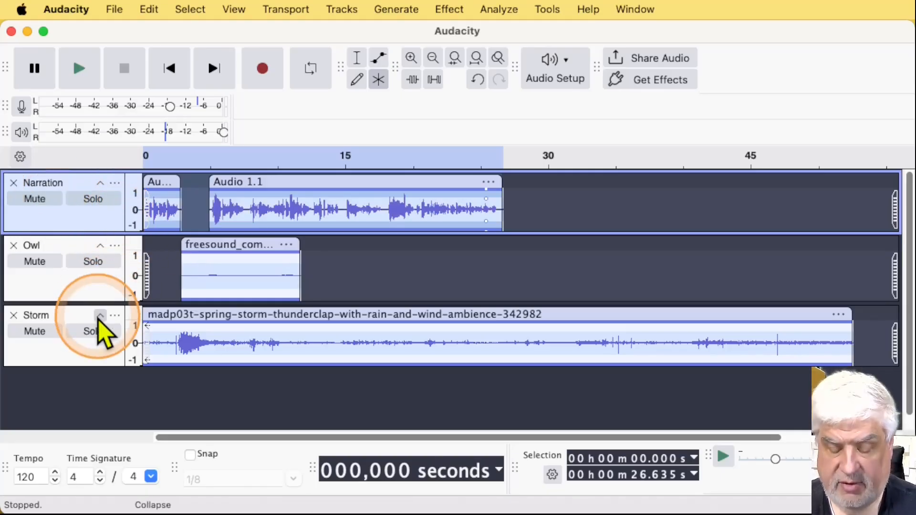
Add the Storm track to the Narration selection and mute both selected tracks together
super+click(102, 360)
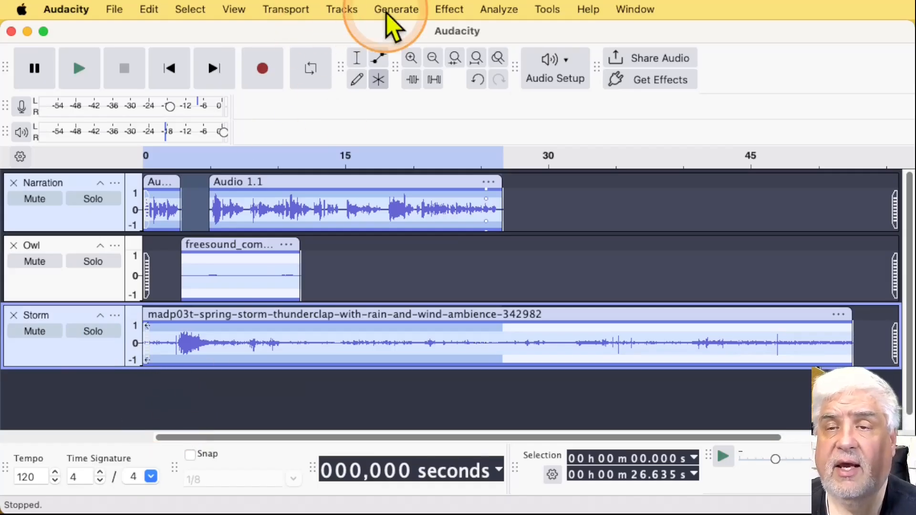
click(347, 8)
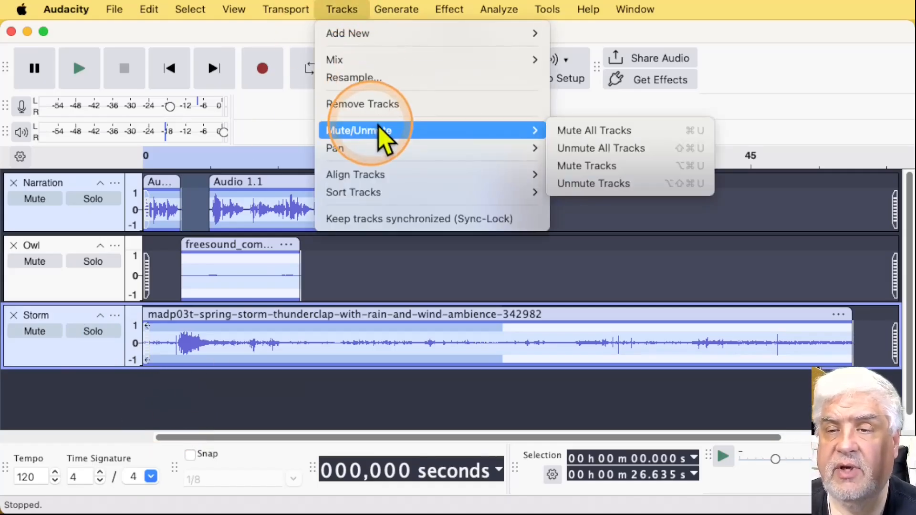
click(602, 166)
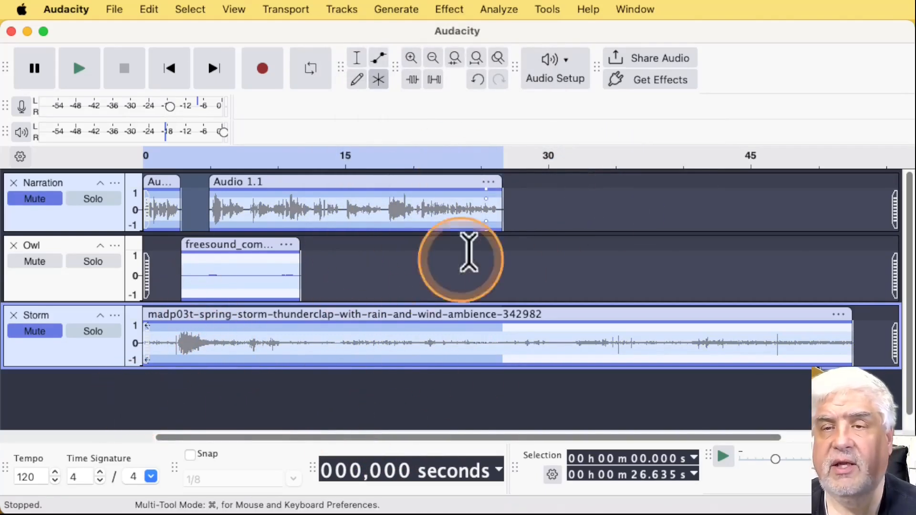
Unmute the selected Narration and Storm tracks with a single command
click(342, 10)
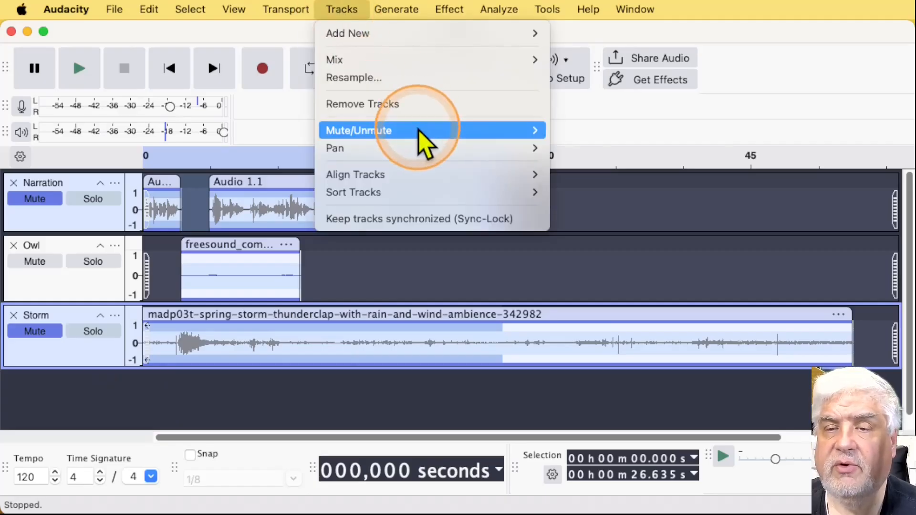
mouse_move(419, 133)
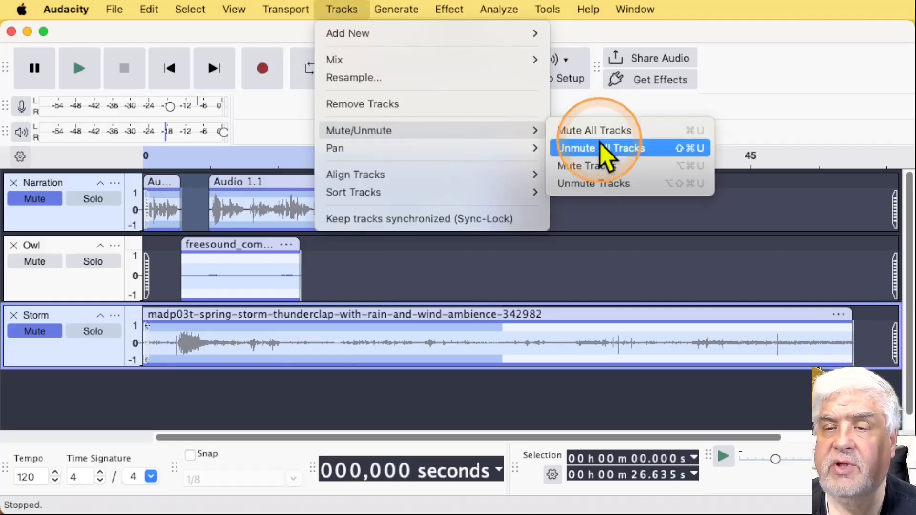
click(602, 190)
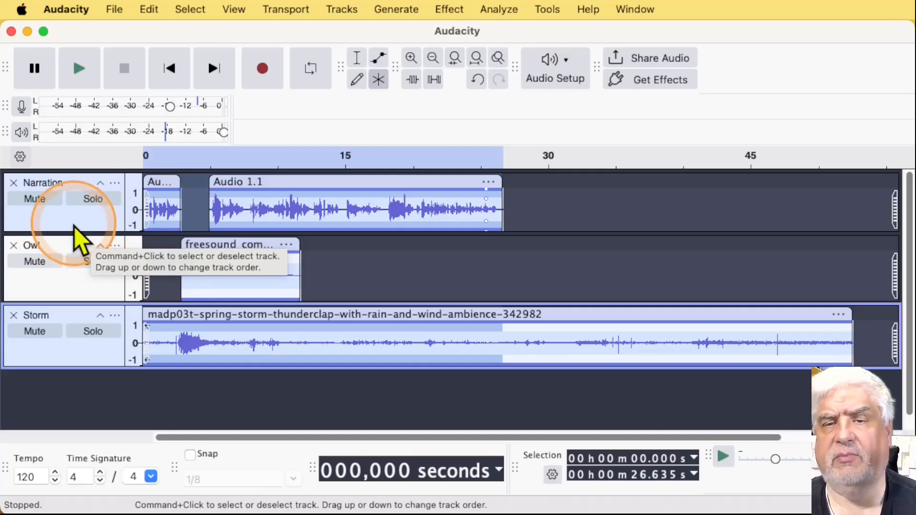
Solo the Narration track and play it back from the start
click(100, 202)
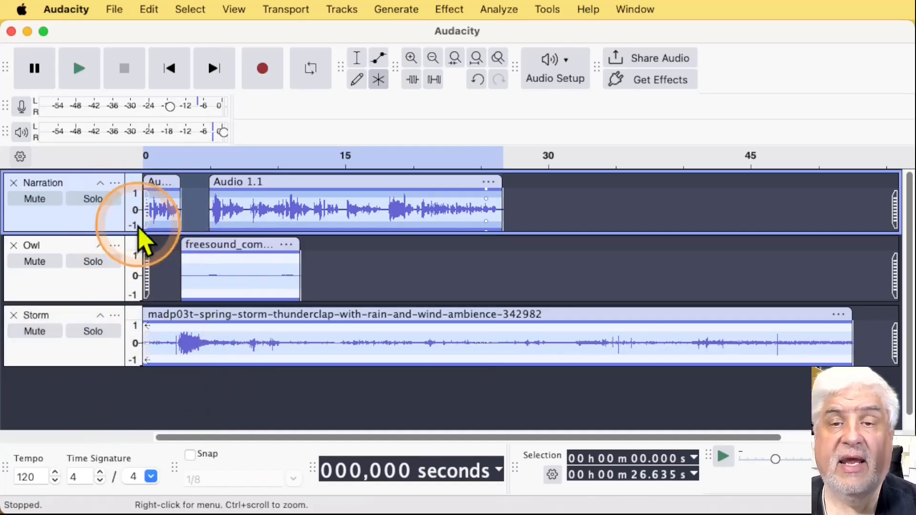
click(108, 203)
key(space)
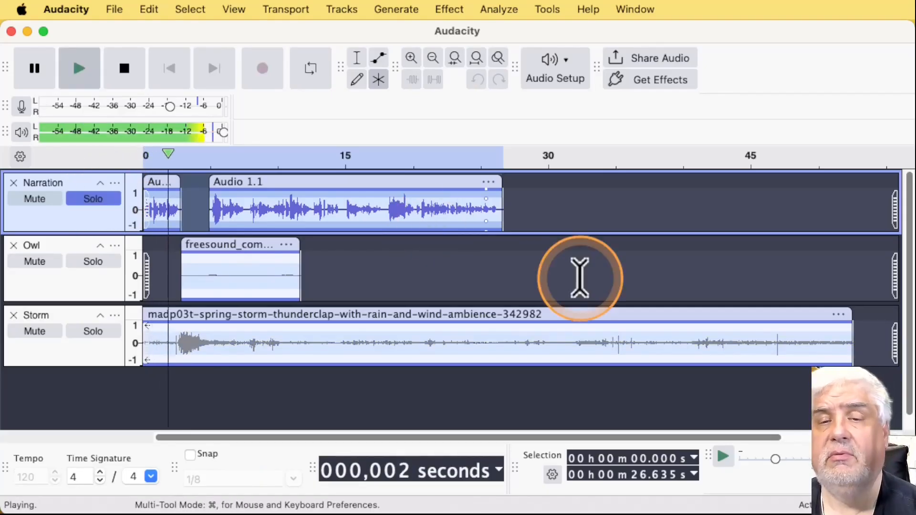
key(space)
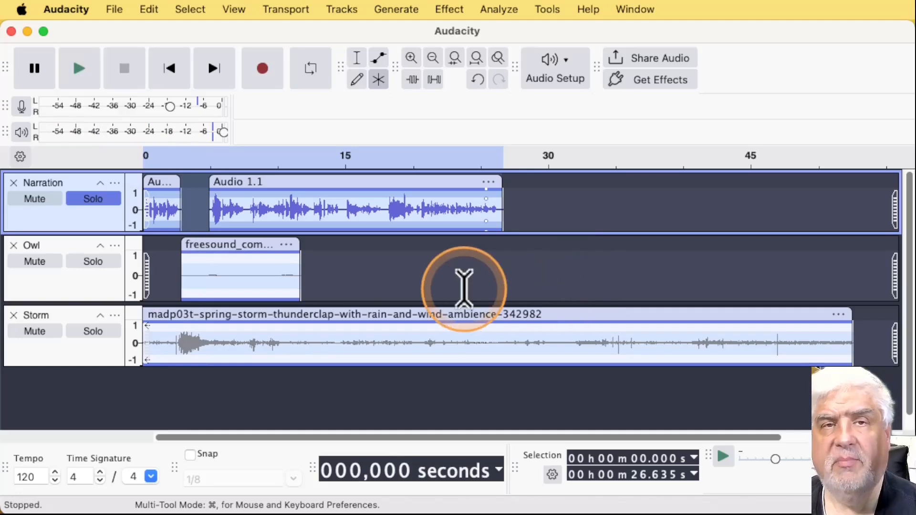
Solo the Owl track alongside the Narration track, then turn the Owl track's solo off
drag(286, 280, 172, 286)
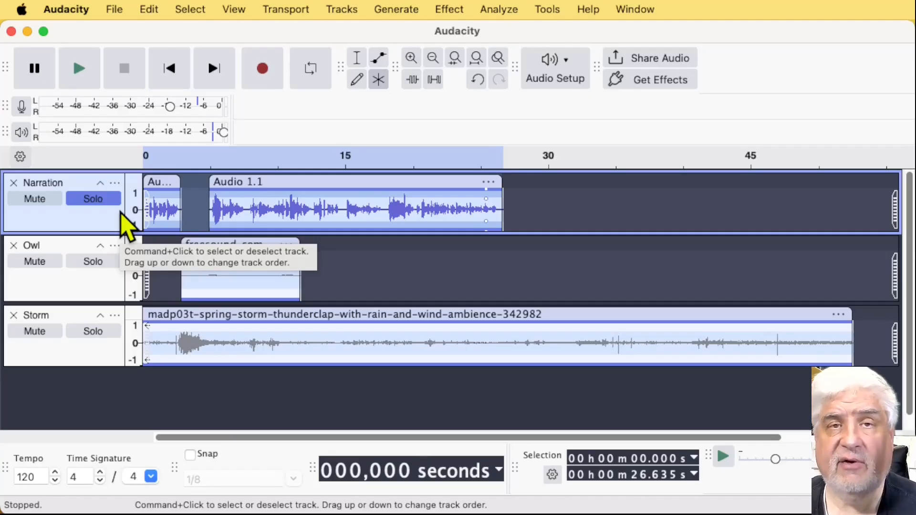
click(99, 265)
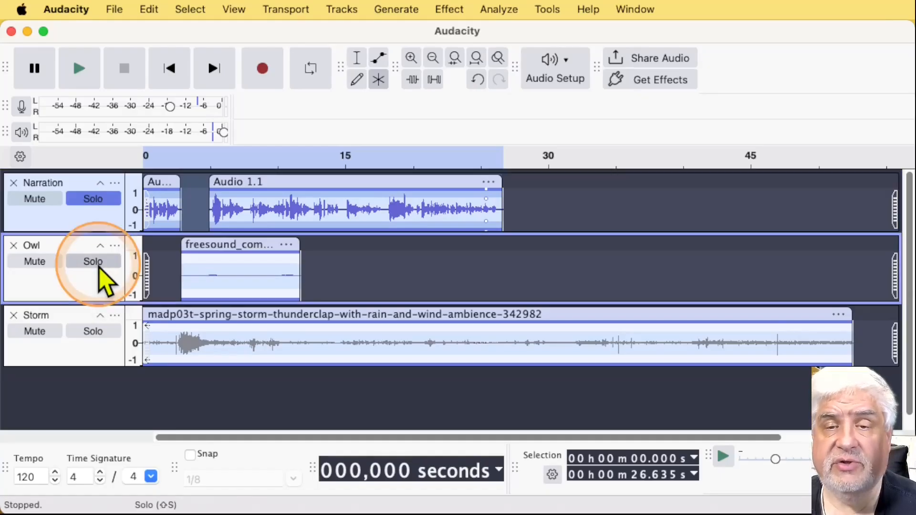
click(111, 263)
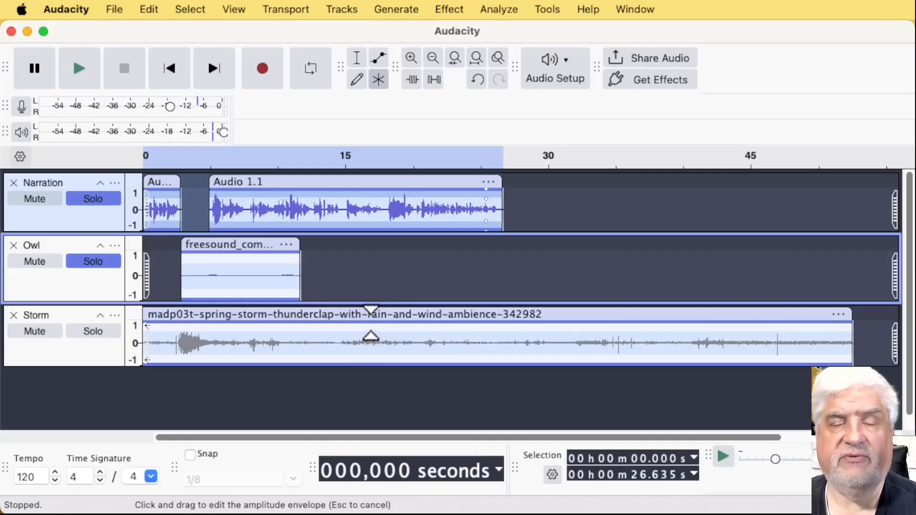
click(98, 262)
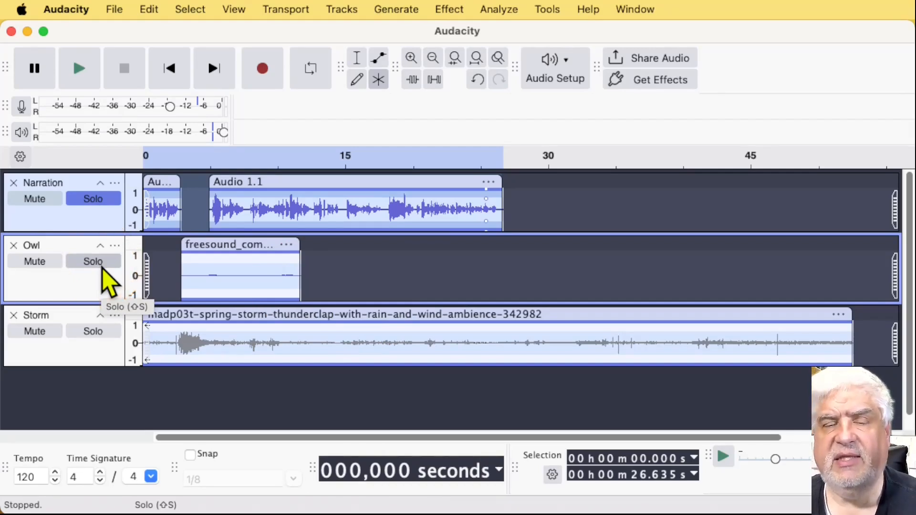
click(100, 264)
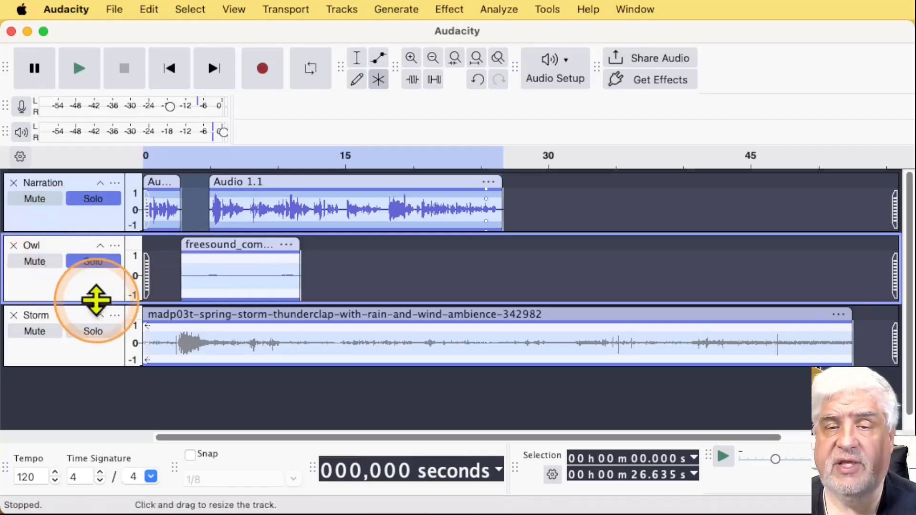
click(97, 262)
Solo the Storm track together with the Narration track, leaving the Owl track out
click(109, 204)
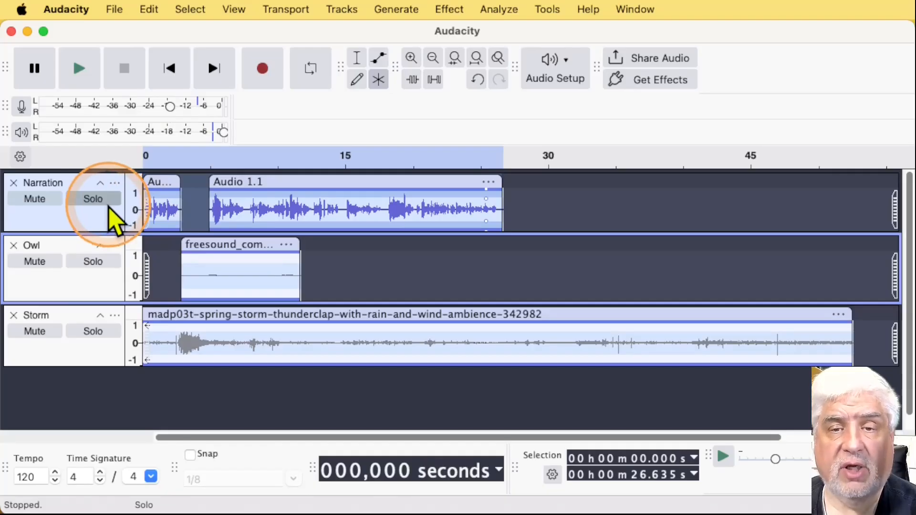
click(109, 204)
click(101, 331)
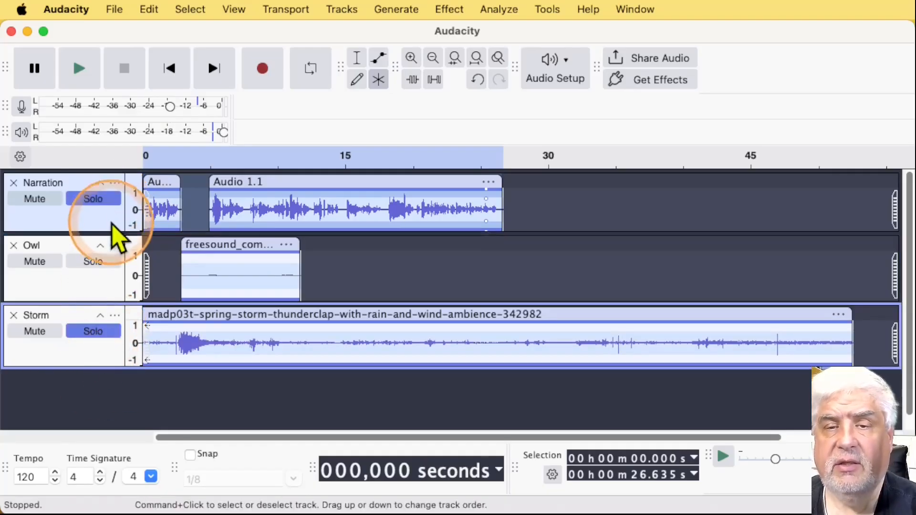
Play back the soloed Narration and Storm tracks from the start, then stop playback
key(space)
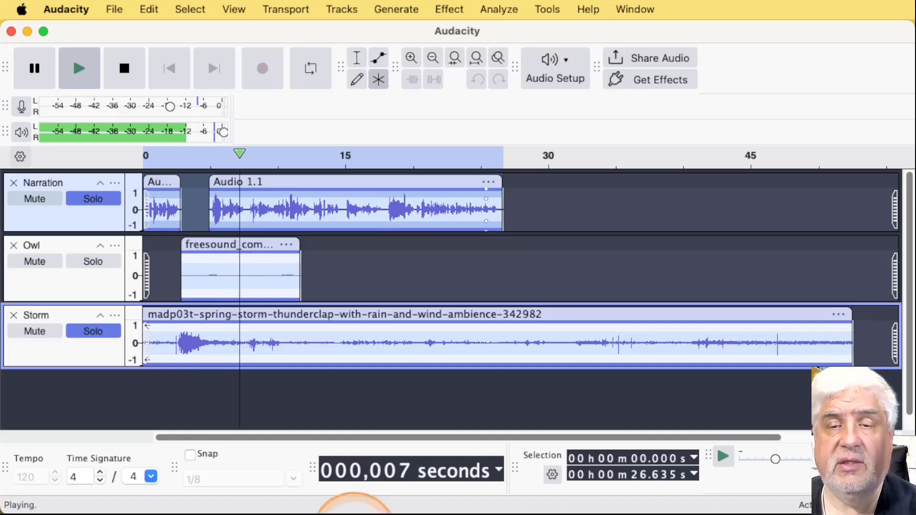
key(space)
Turn off the Narration track's solo, solo the Owl track alongside Storm, and play both back from the start
click(114, 199)
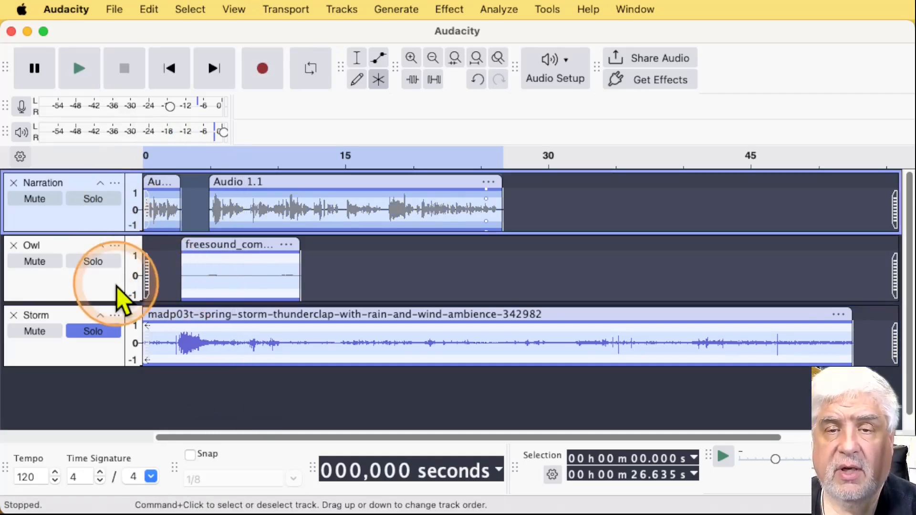
click(114, 262)
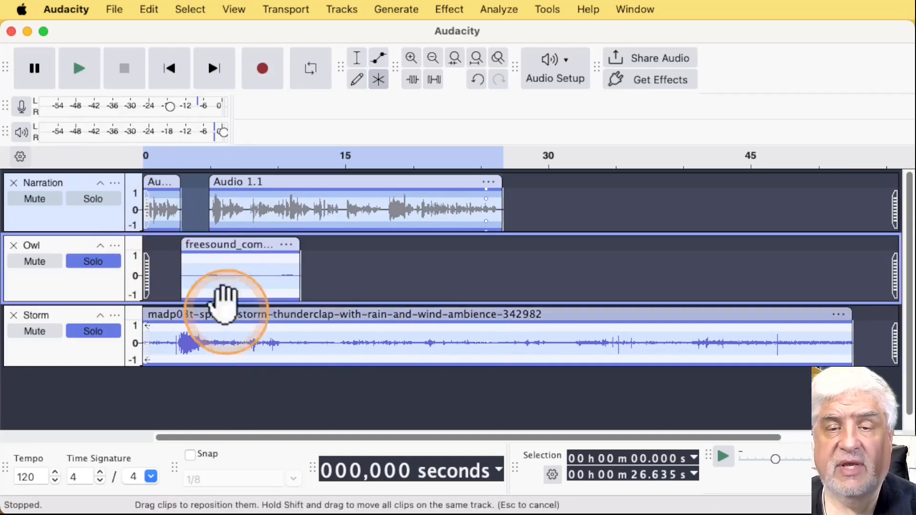
key(space)
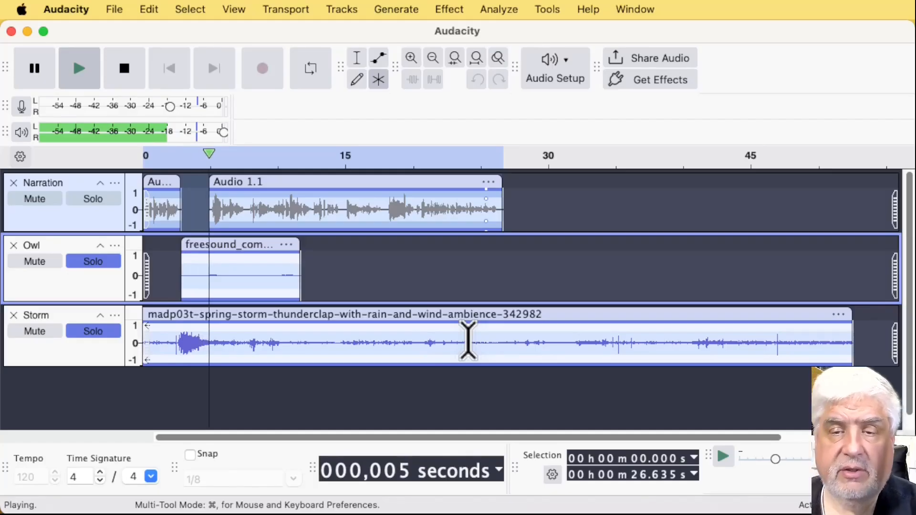
Turn off the solo on the Owl and Storm tracks and stop playback
click(98, 262)
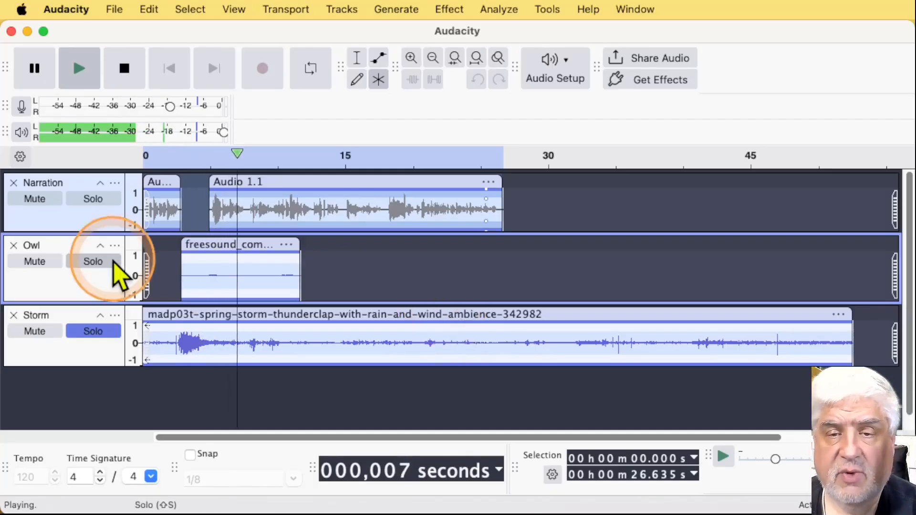
key(space)
click(98, 334)
click(101, 346)
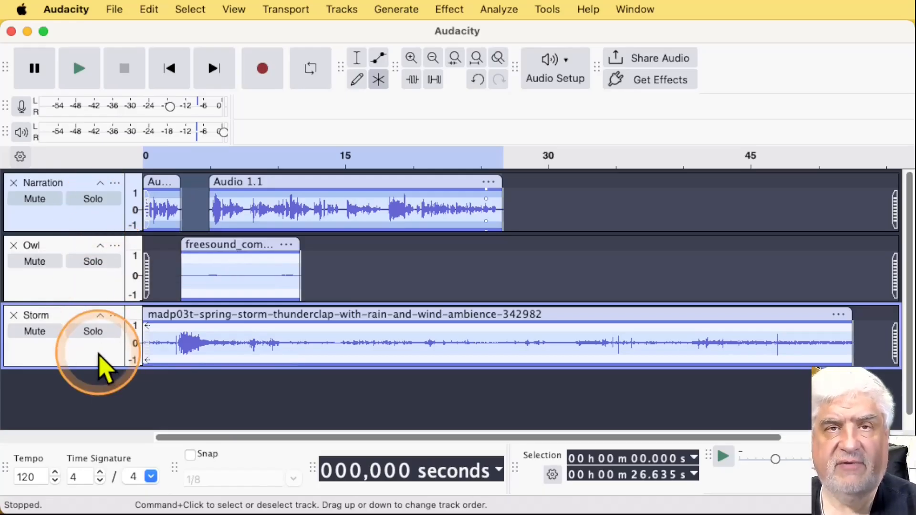
Mute the Narration, Owl and Storm tracks individually
click(43, 201)
click(38, 265)
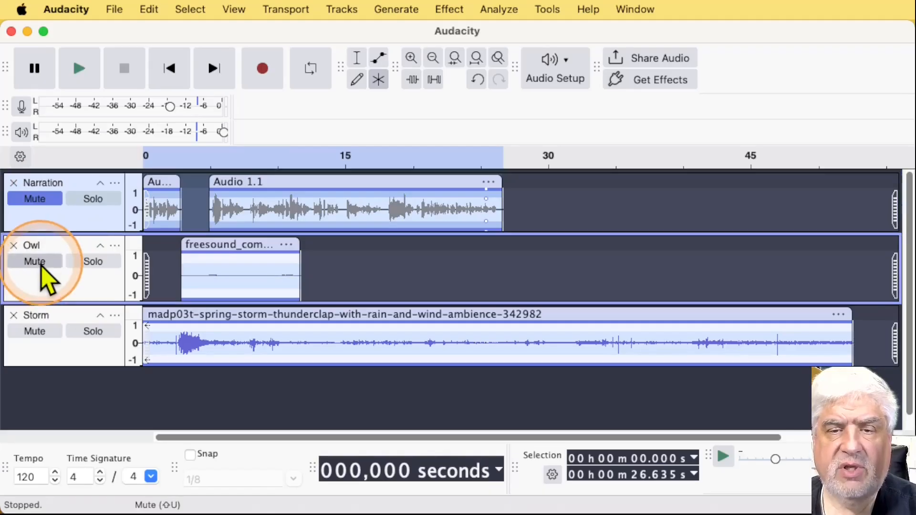
click(35, 334)
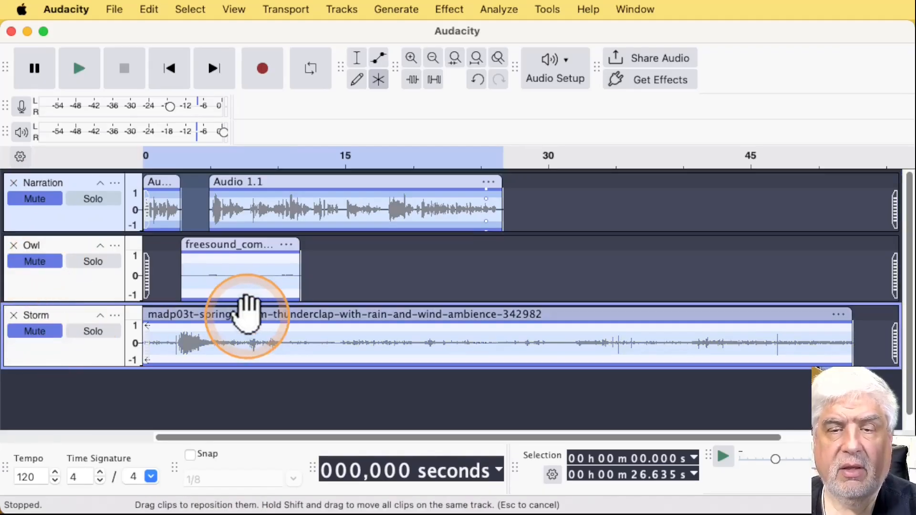
Solo the muted Owl track, play it back from the start, then stop playback
click(113, 265)
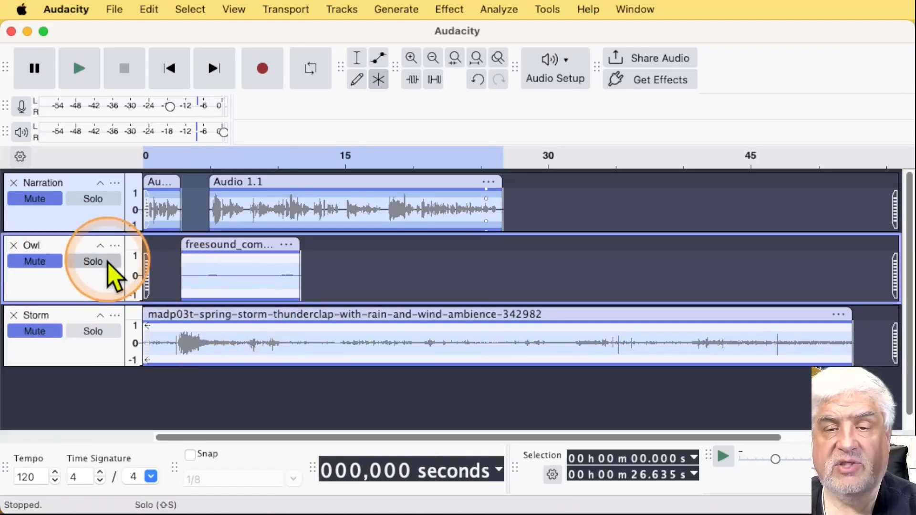
key(space)
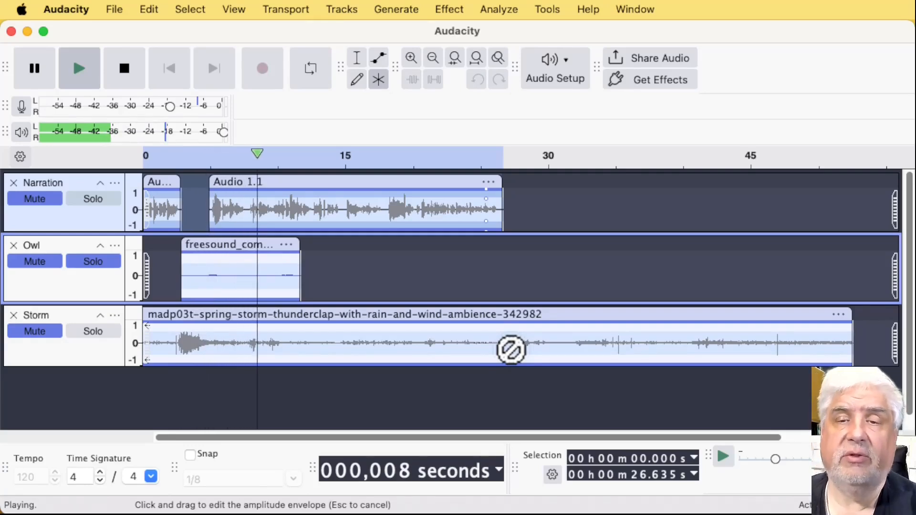
key(space)
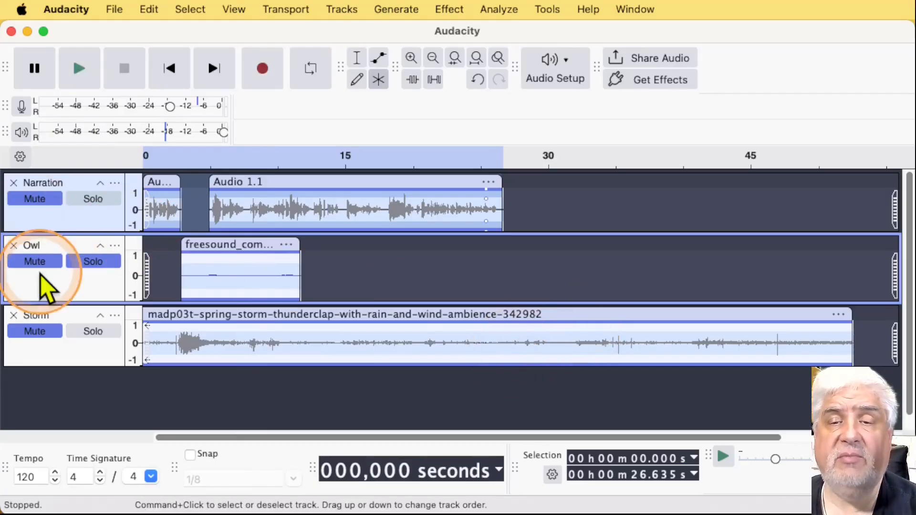
Solo the muted Narration track together with Owl, play both back from the start, then stop playback
click(103, 201)
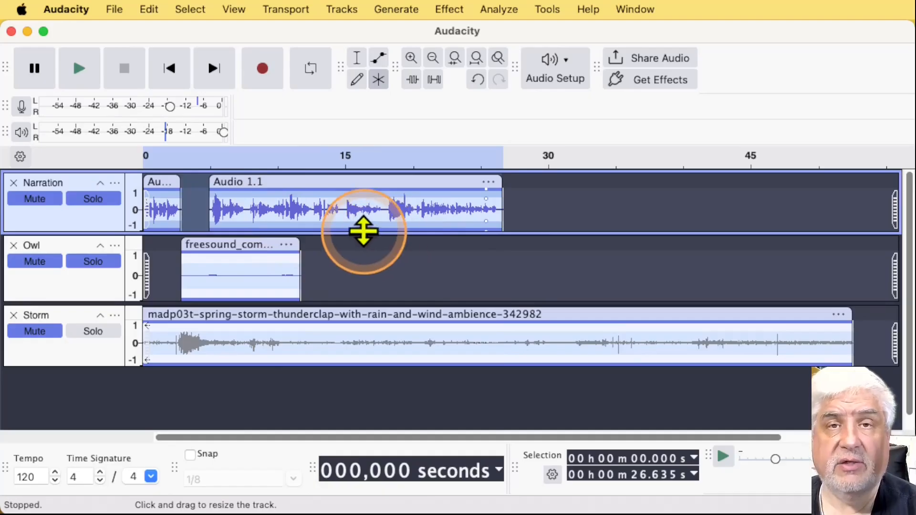
key(space)
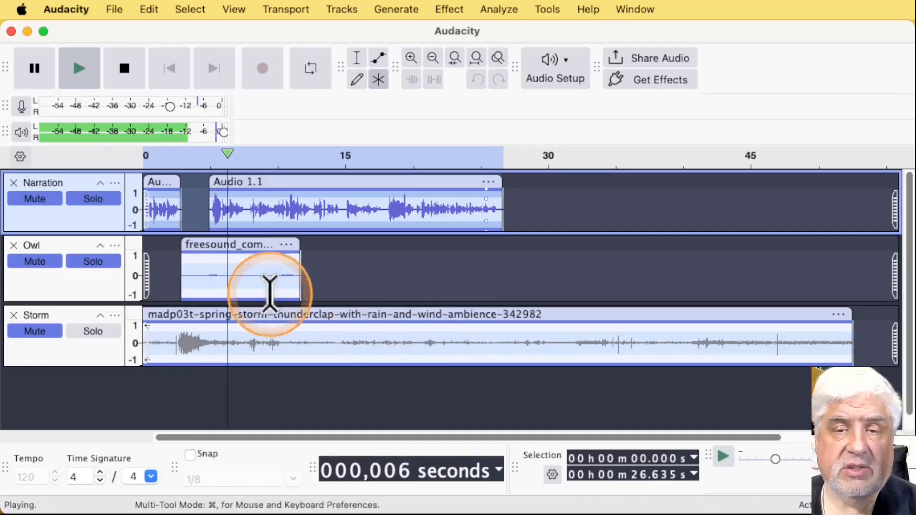
key(space)
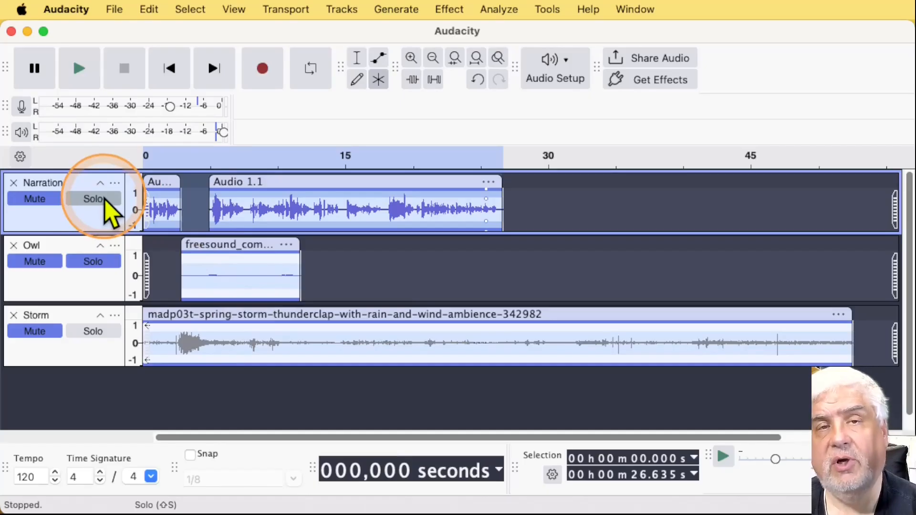
Turn off the remaining solos and unmute the Narration, Owl and Storm tracks
click(108, 264)
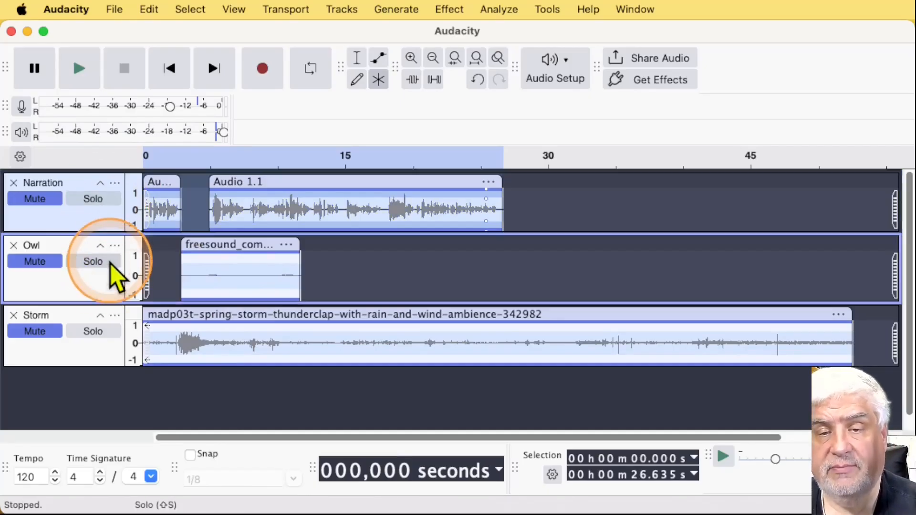
click(45, 201)
click(47, 262)
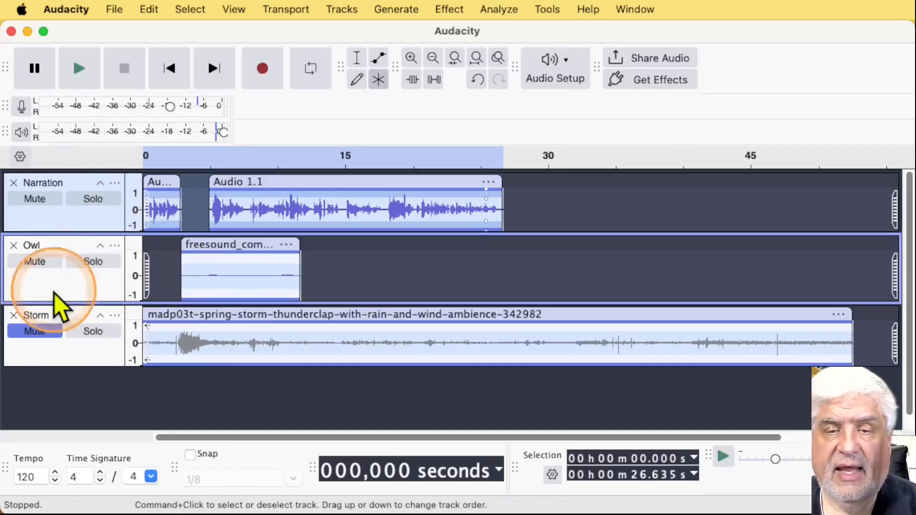
click(43, 333)
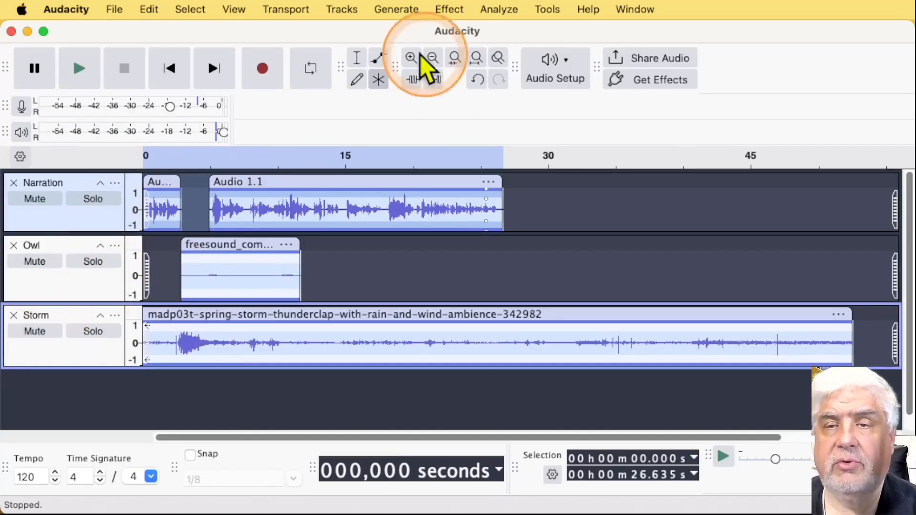
click(347, 9)
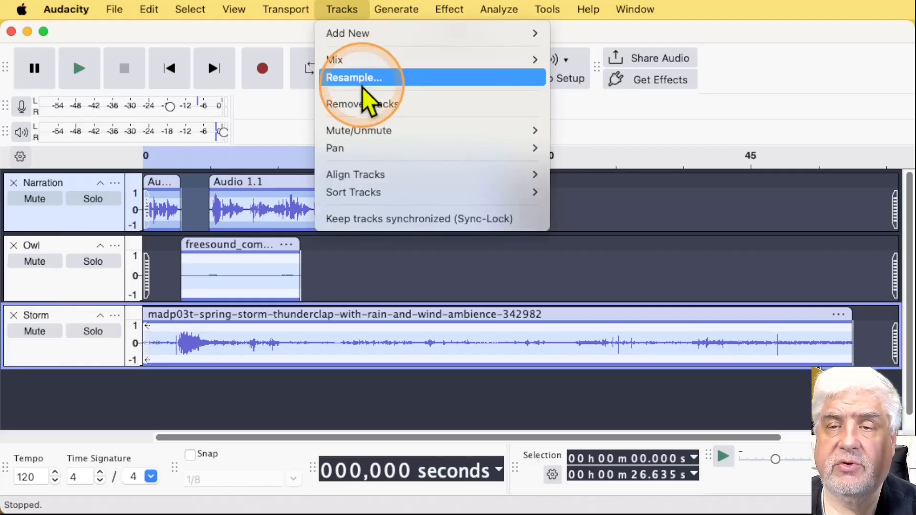
mouse_move(372, 133)
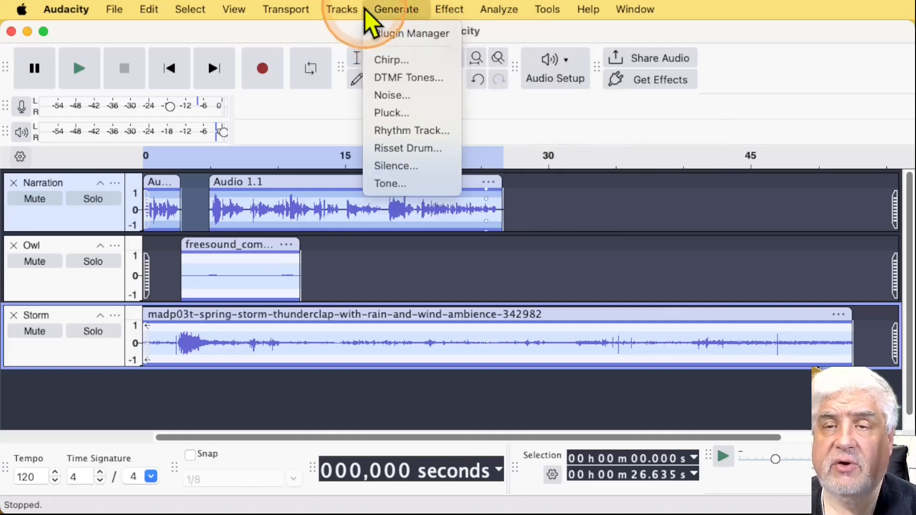
click(353, 9)
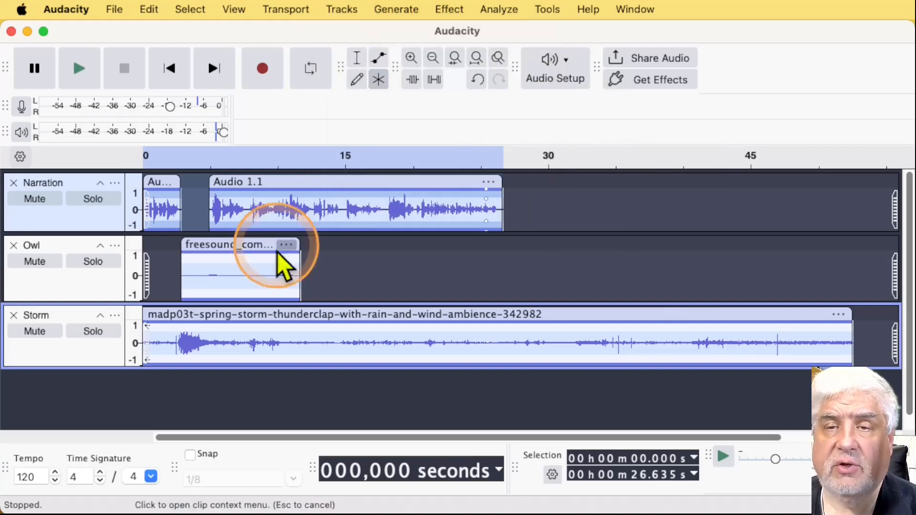
Solo the Narration and Owl tracks, then turn both solos off
click(115, 199)
click(98, 264)
click(94, 262)
click(98, 201)
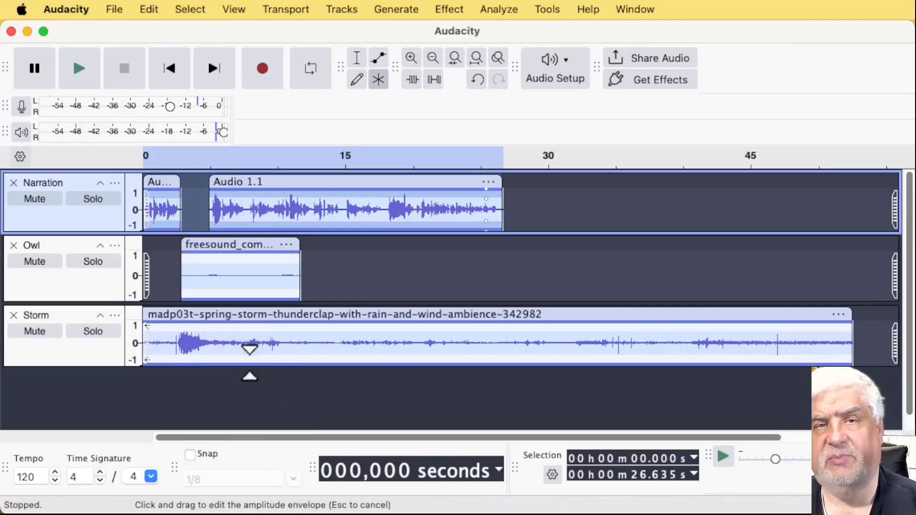
Place the cursor in the Storm track at about 4.159 s and play all tracks from there, then stop playback
click(244, 311)
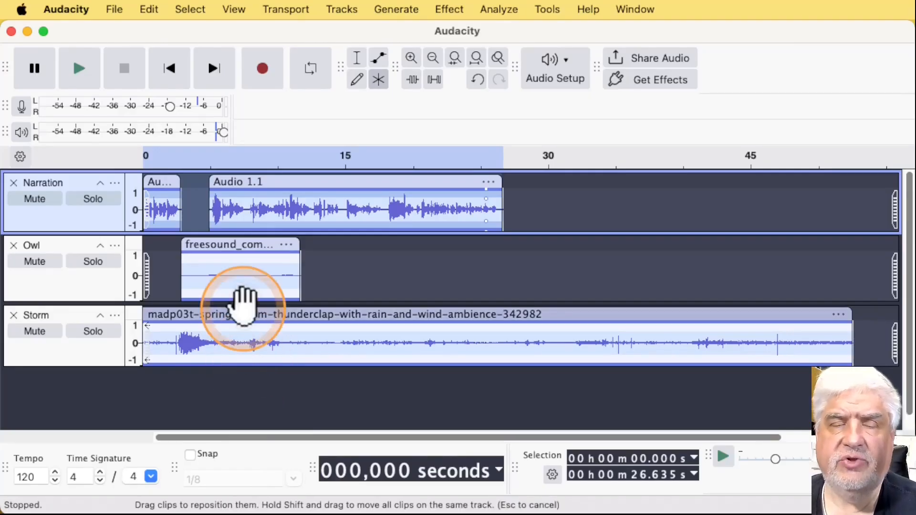
click(361, 248)
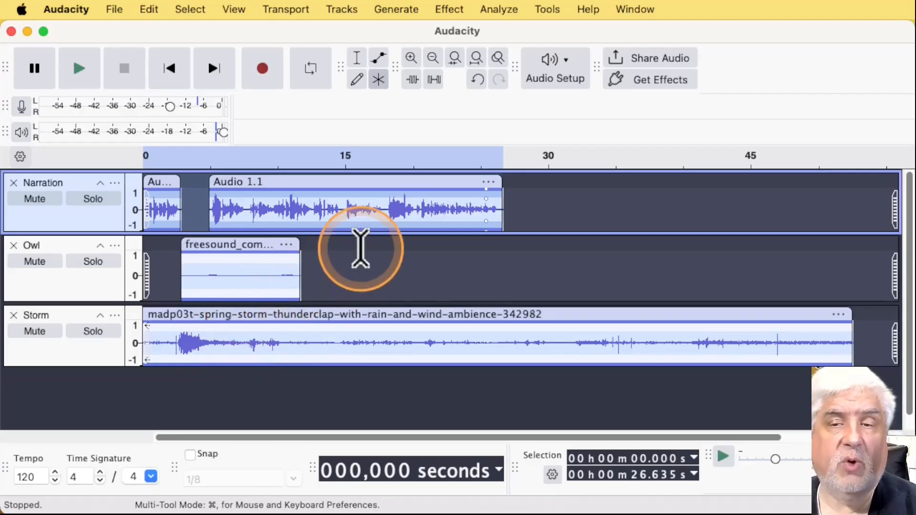
click(375, 344)
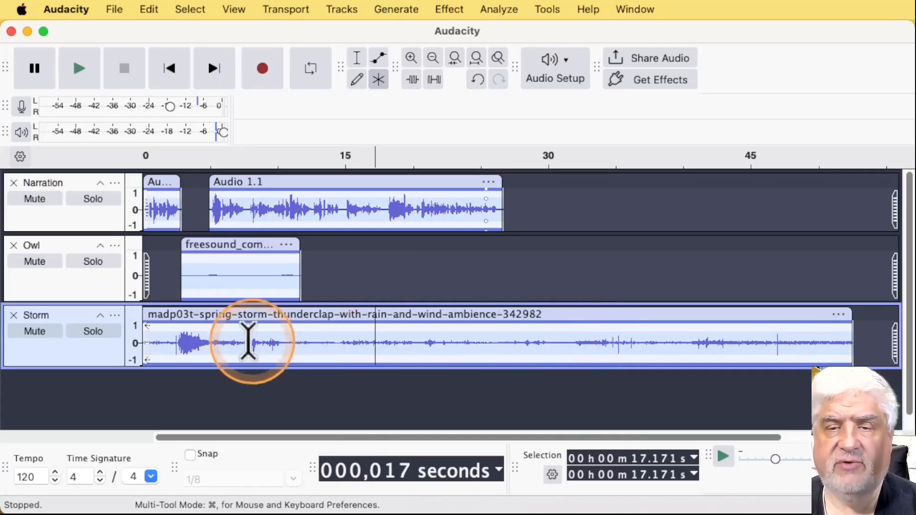
click(200, 343)
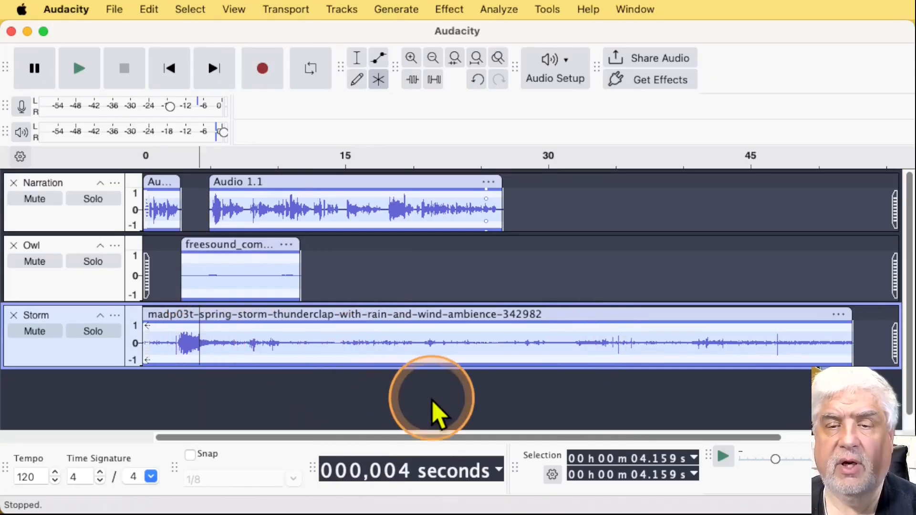
key(space)
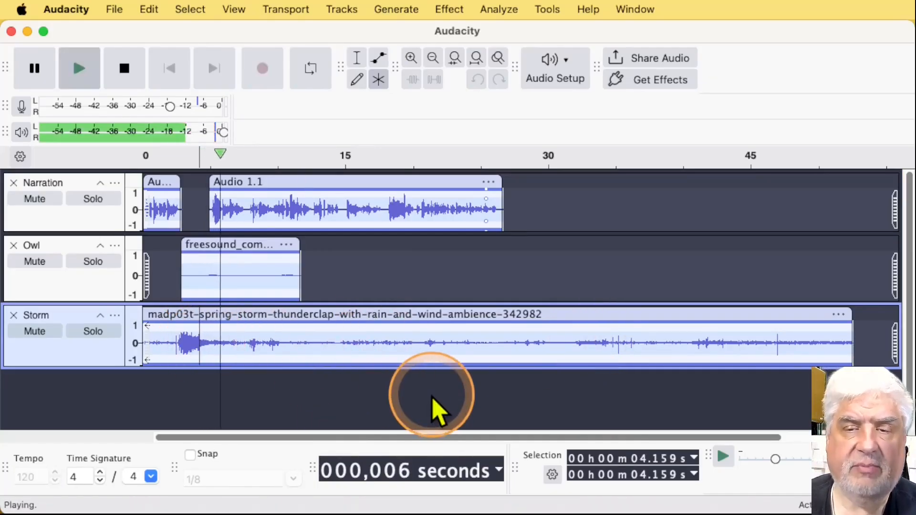
key(space)
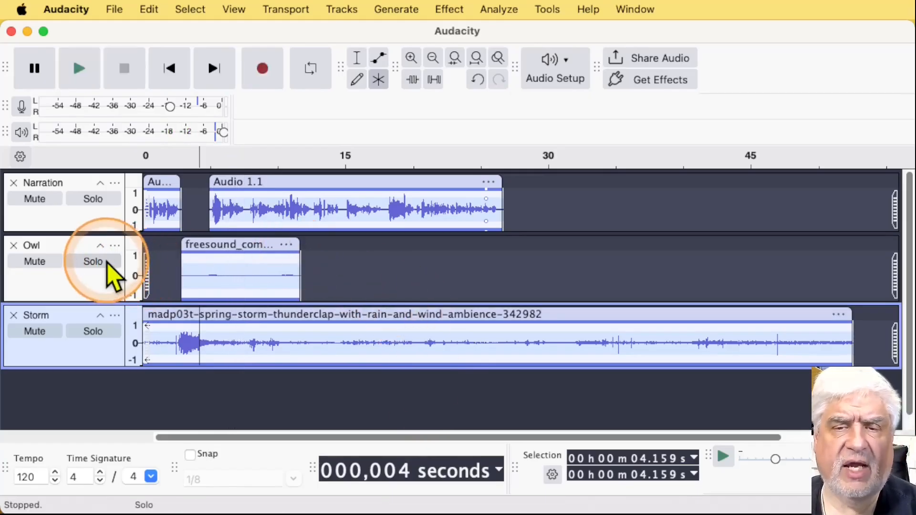
Solo the Owl track and play it from the cursor, then turn its solo off and stop playback
click(106, 265)
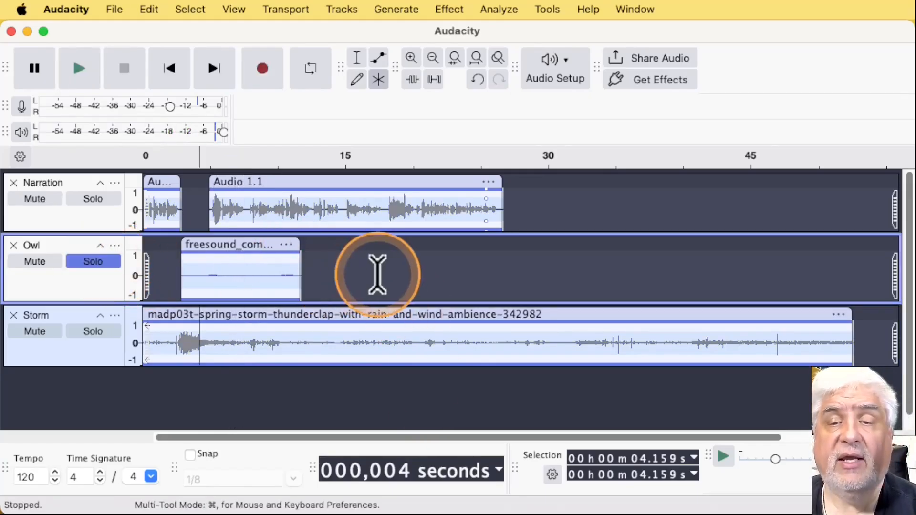
key(space)
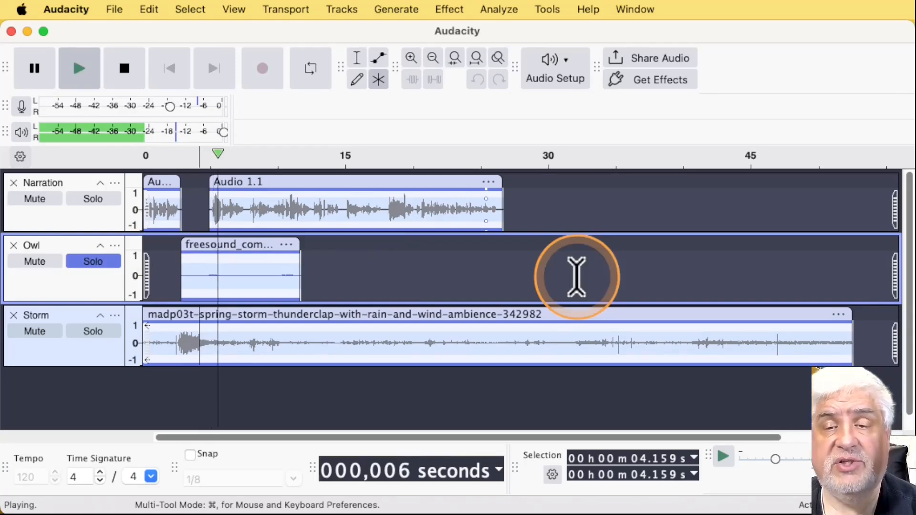
click(101, 263)
key(space)
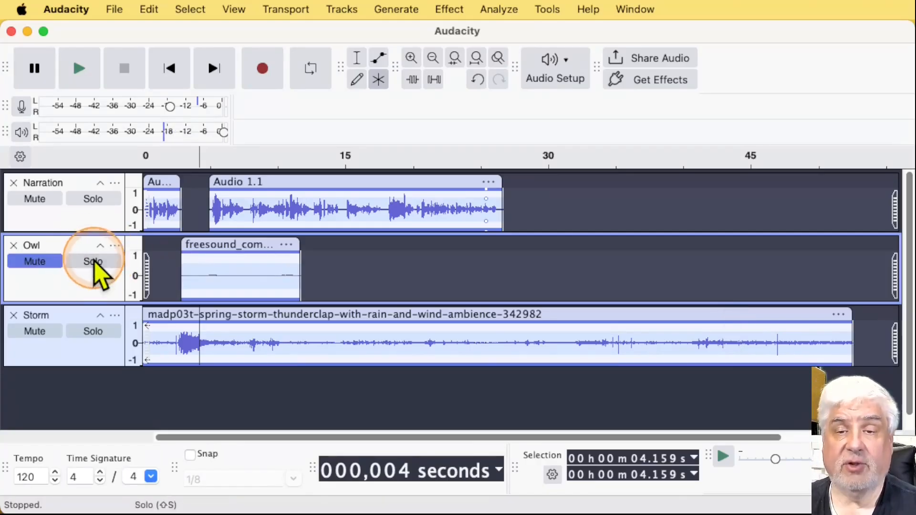
Turn the Owl track's solo back on
click(94, 261)
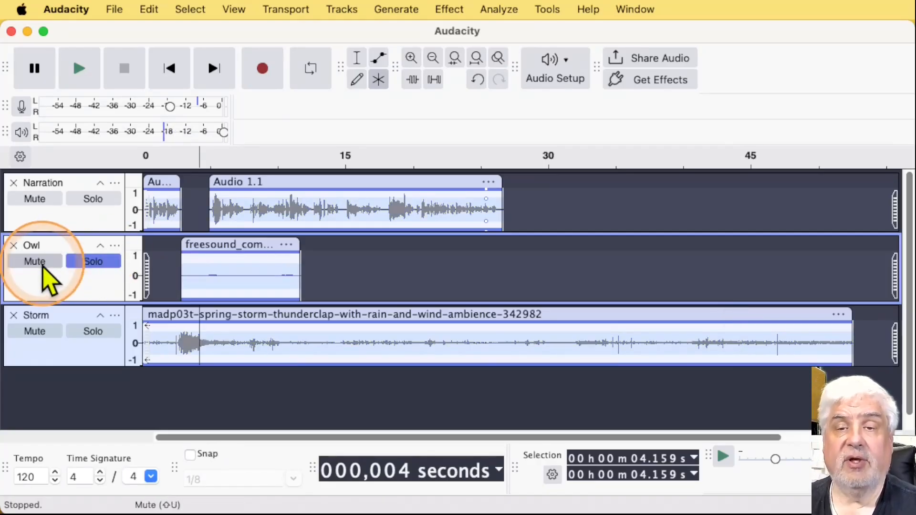